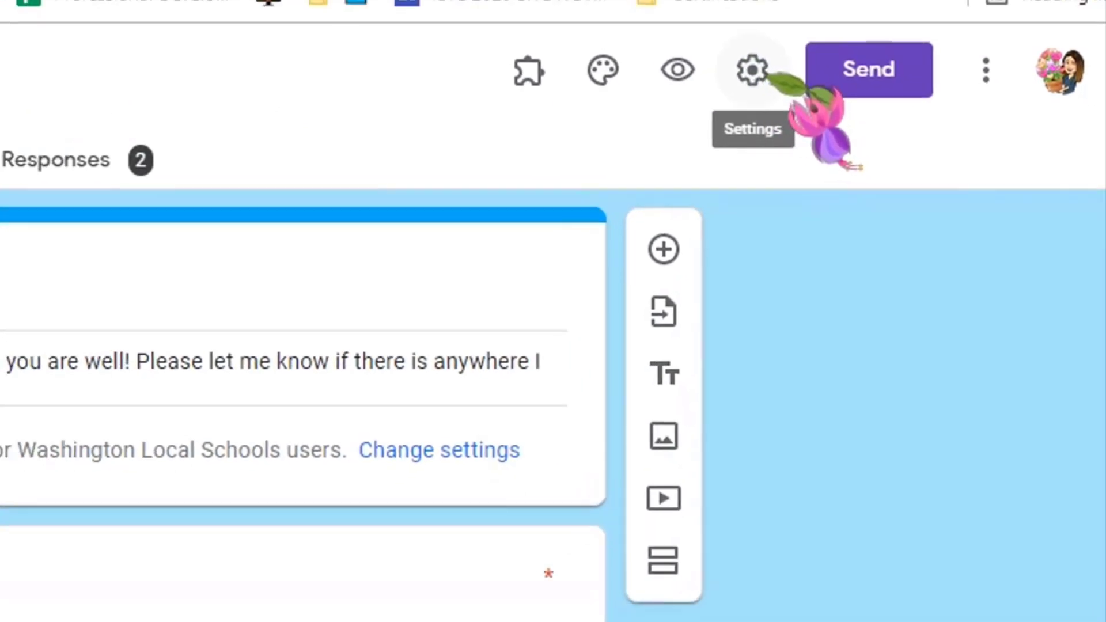
Step: Turn on 'Edit after submit' in the Check-In form's settings and save
click(743, 71)
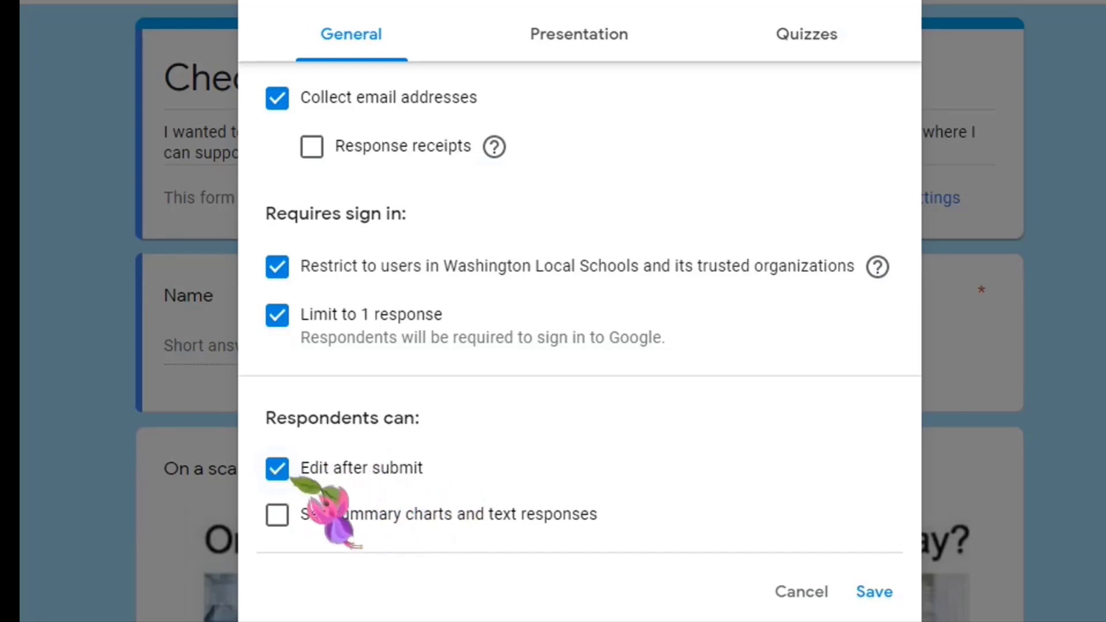
click(874, 591)
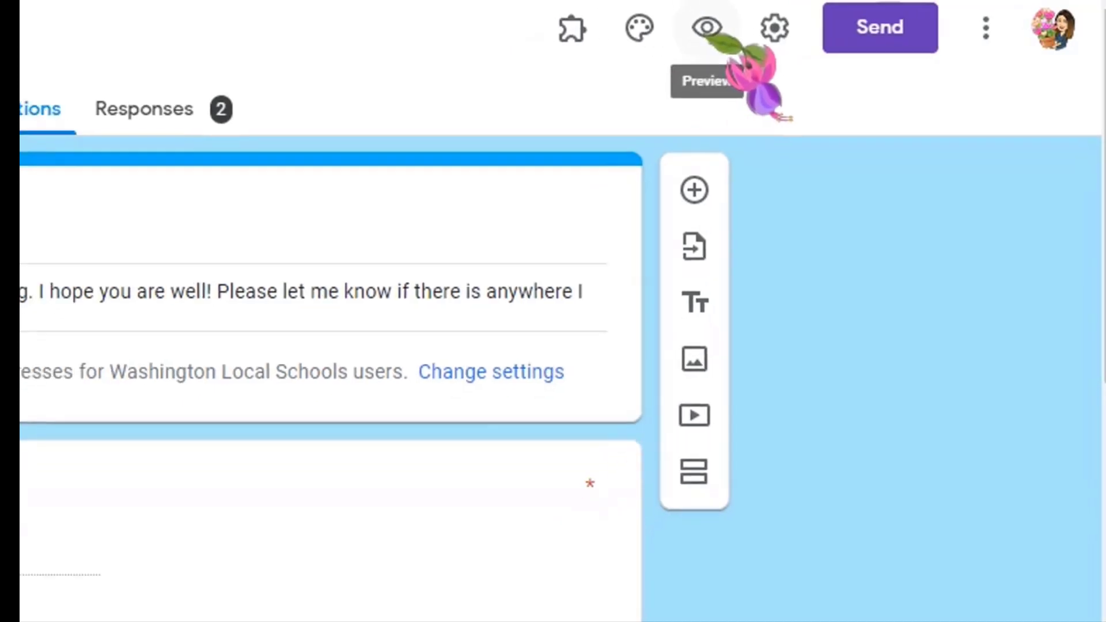
Step: Preview the Check-In form in respondent view and scroll through all its questions
click(669, 28)
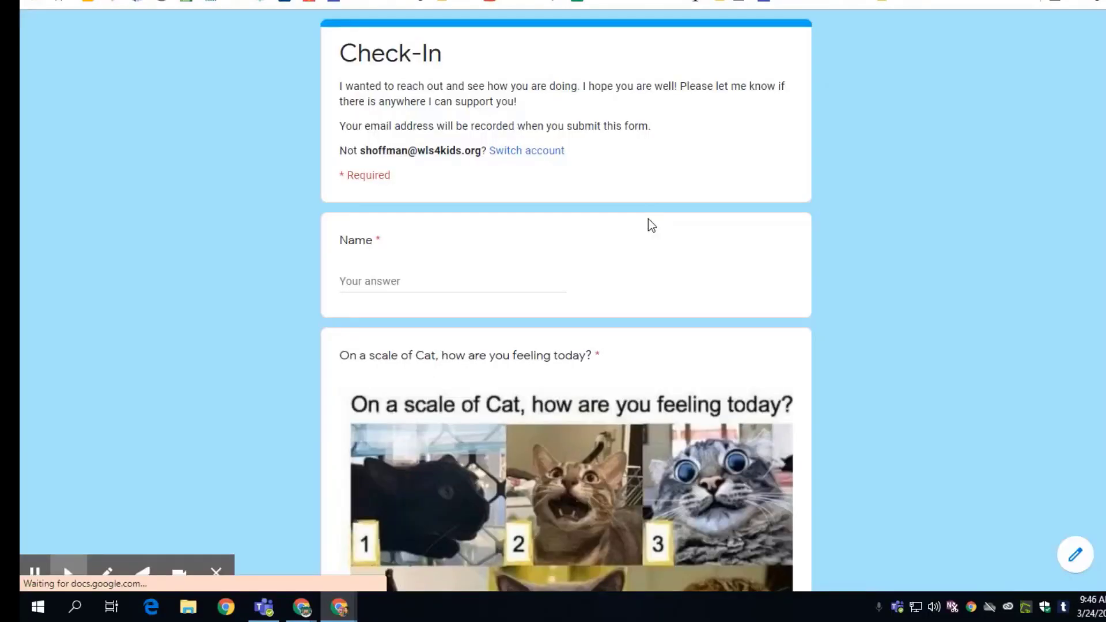
scroll(709, 188, down, 15)
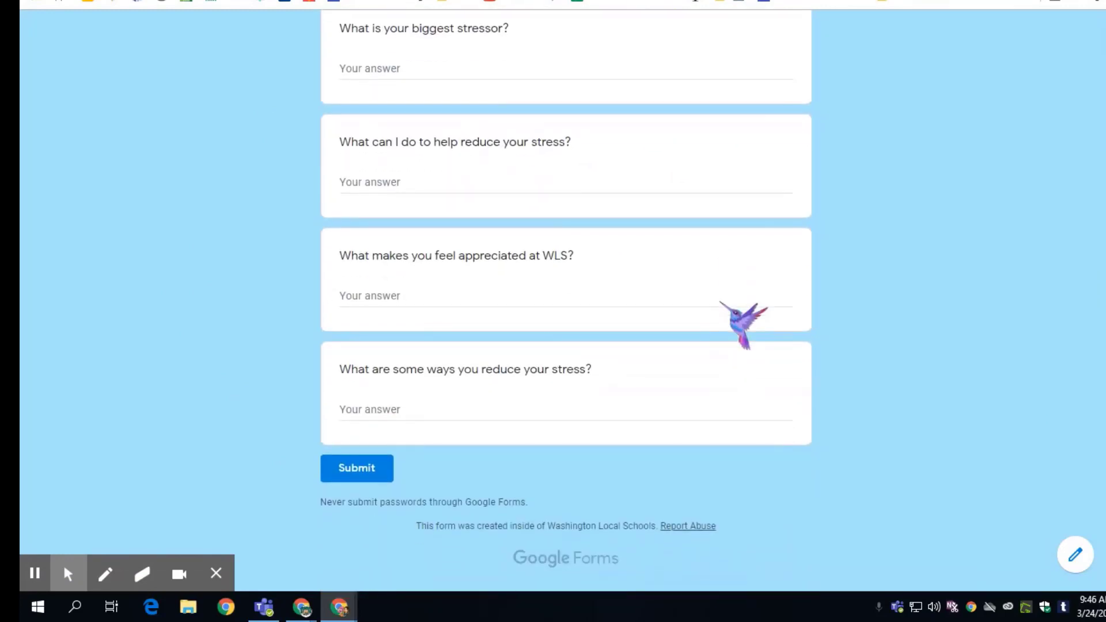
scroll(720, 302, up, 8)
scroll(720, 301, up, 8)
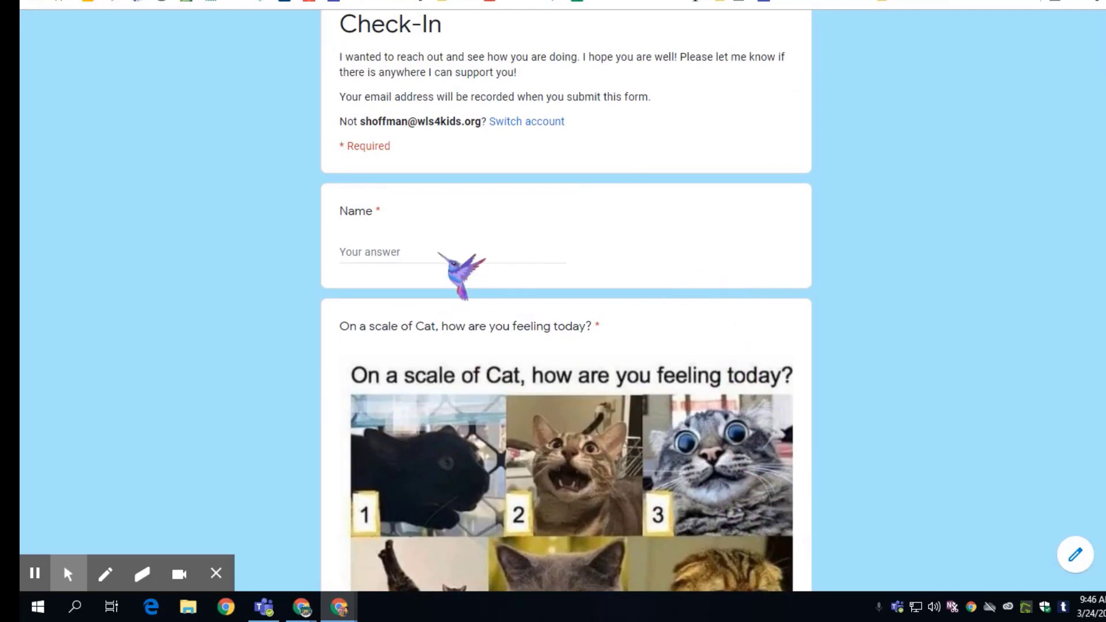
scroll(452, 267, down, 15)
scroll(713, 390, up, 20)
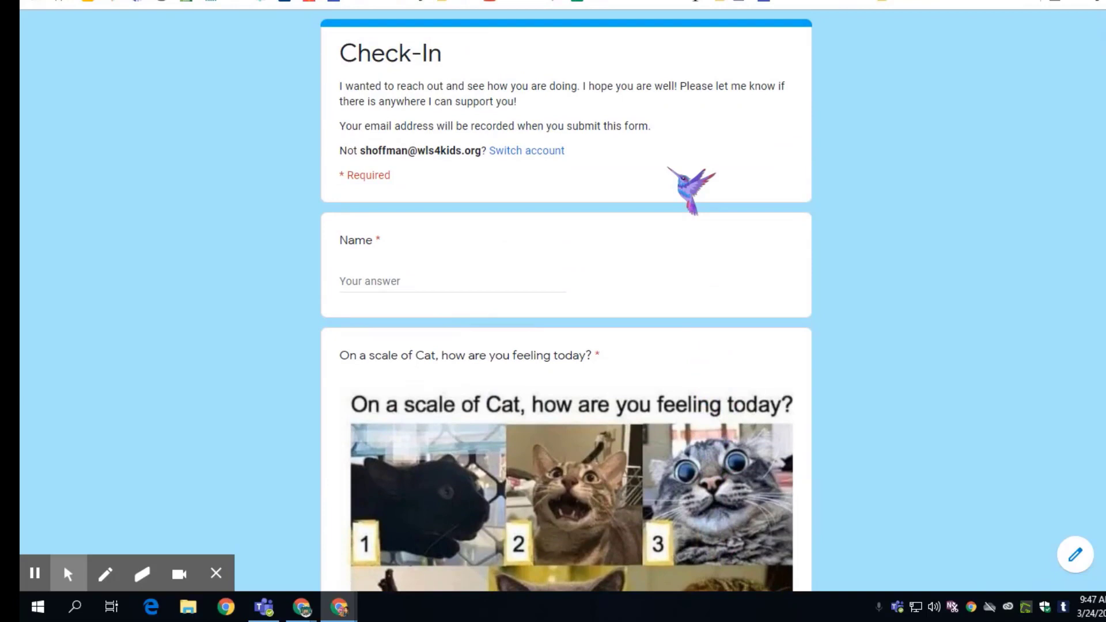
scroll(689, 209, down, 3)
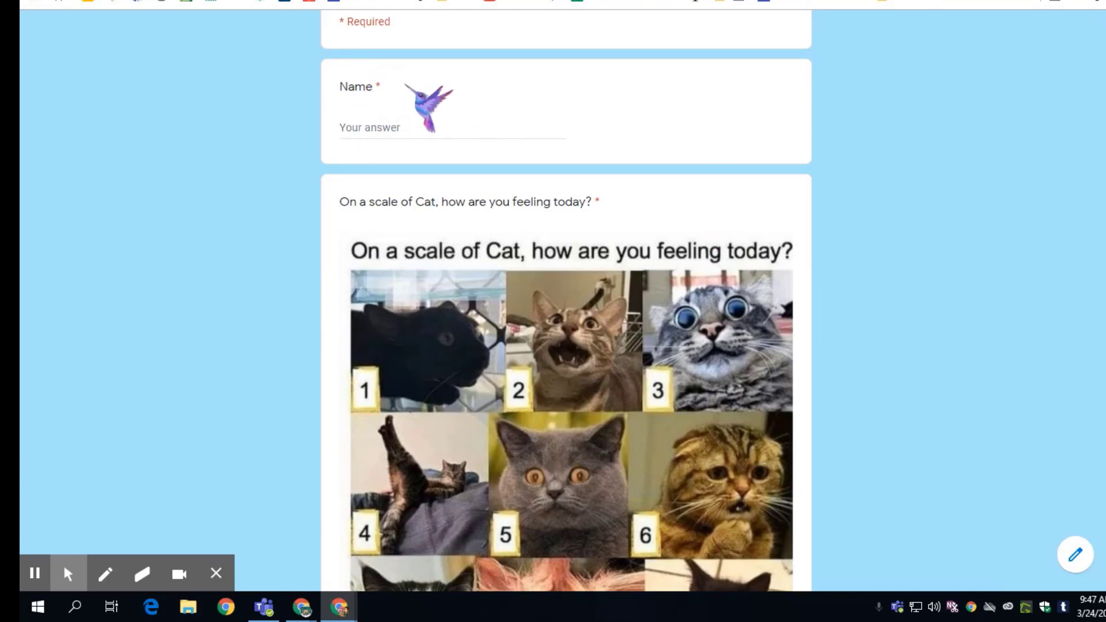
scroll(691, 311, down, 12)
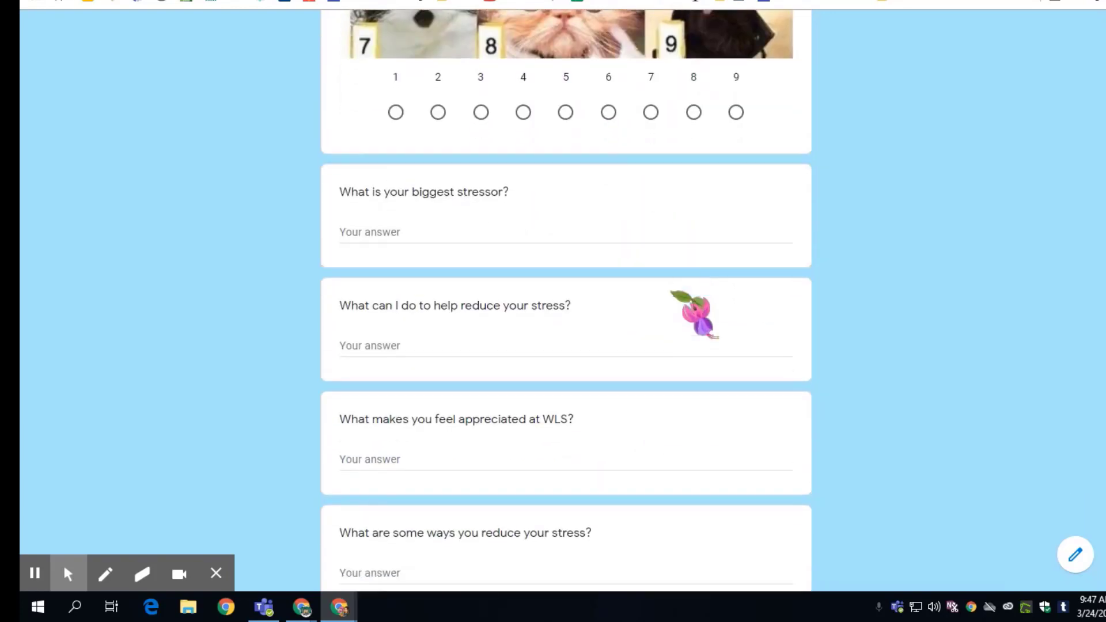
scroll(694, 314, down, 3)
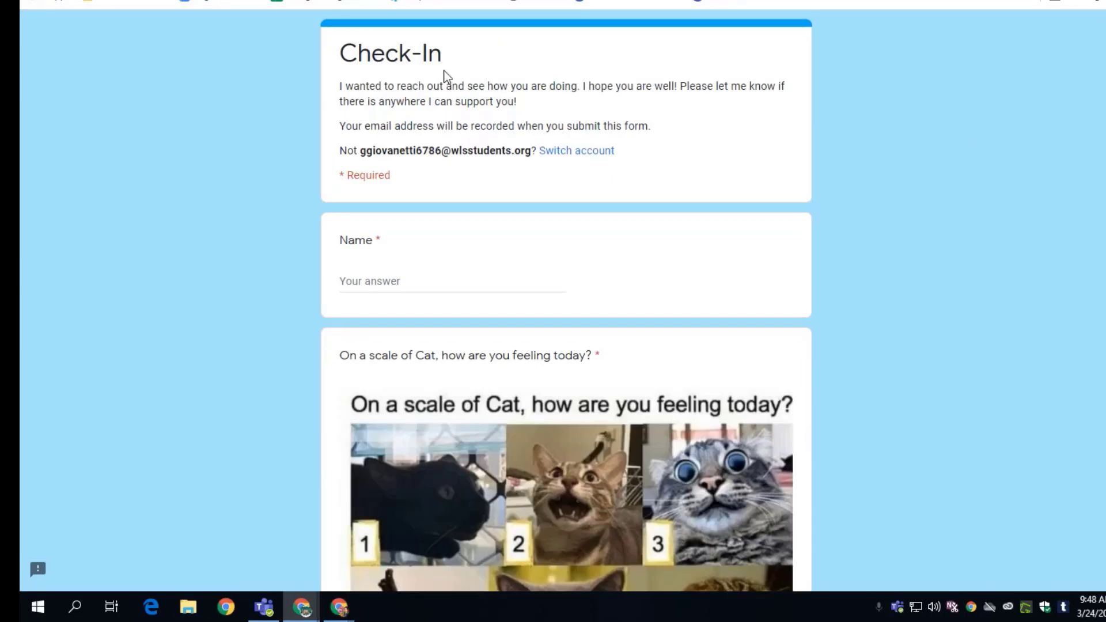
Step: Enter the student's name and rate the mood as 9 on the cat scale
click(494, 281)
text(G)
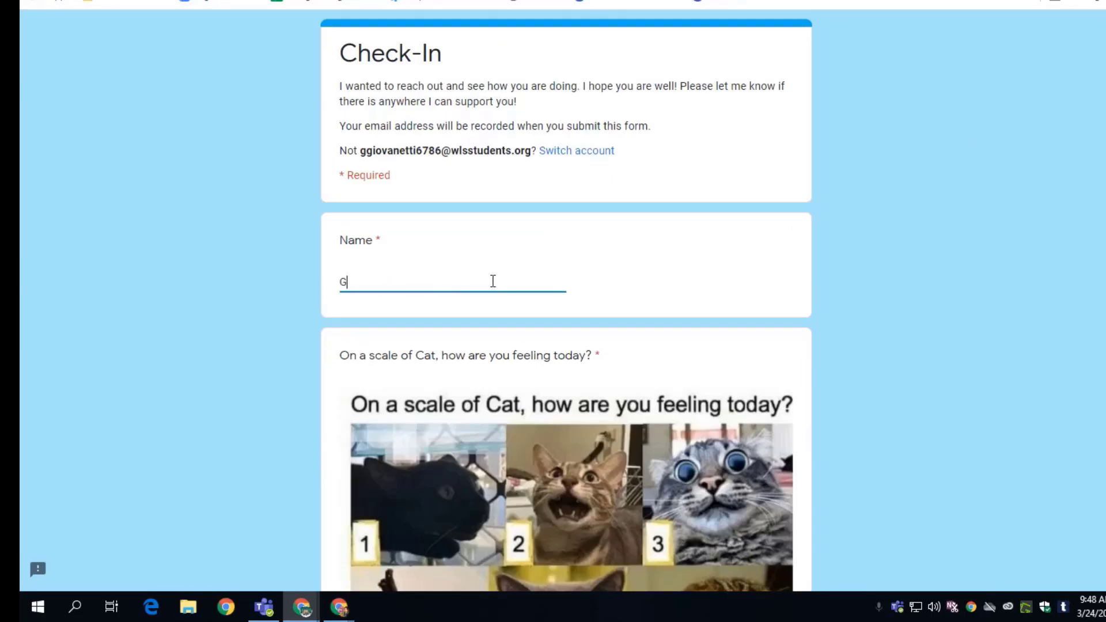
text(abby G)
scroll(493, 281, down, 4)
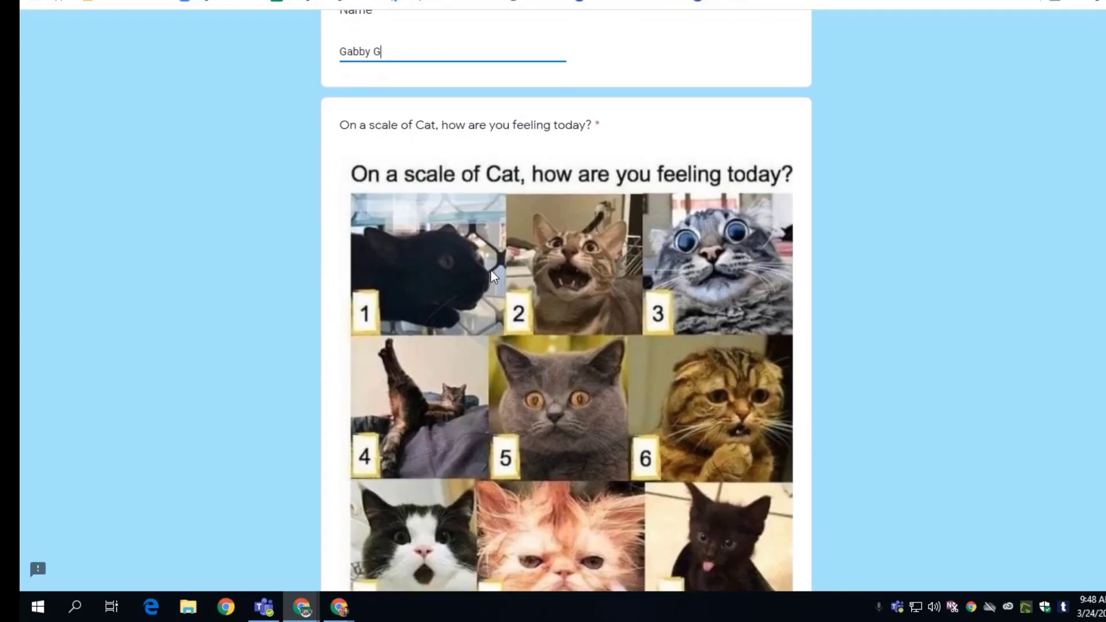
scroll(457, 278, down, 5)
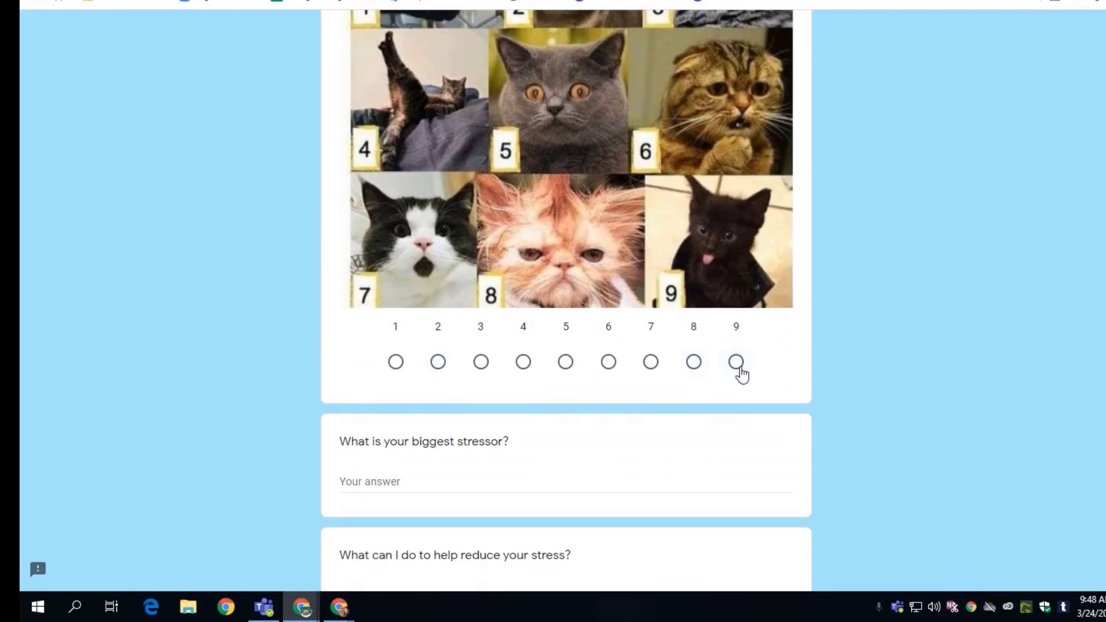
click(738, 364)
Step: Answer the biggest stressor question with 'Having to wear a mask all day.' and submit
scroll(740, 374, down, 4)
click(464, 254)
text(Having to wear)
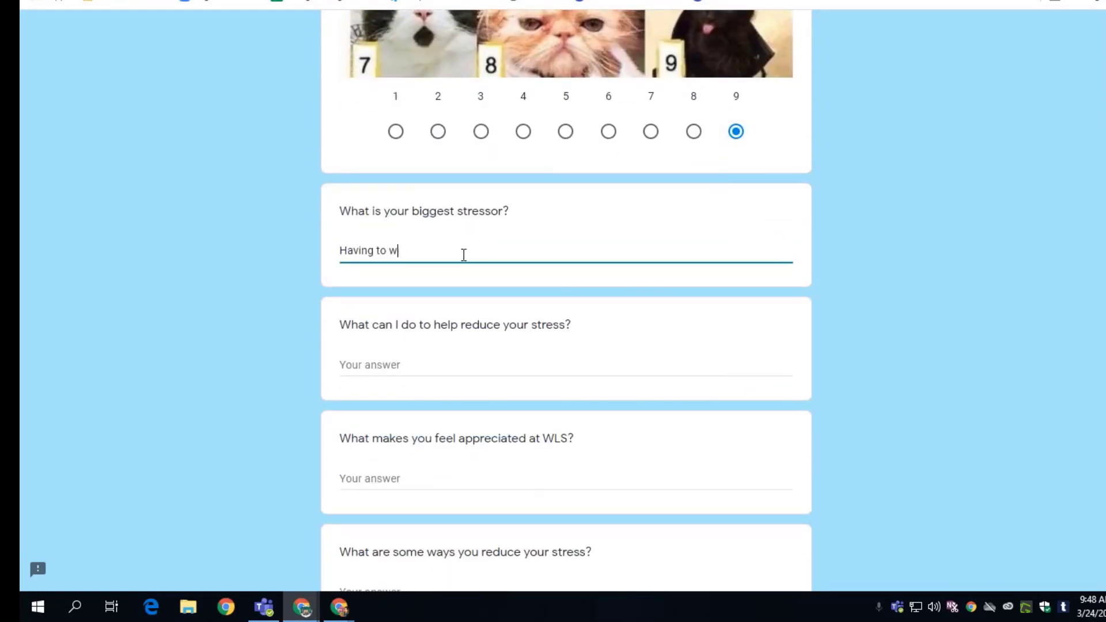
text( a mask at )
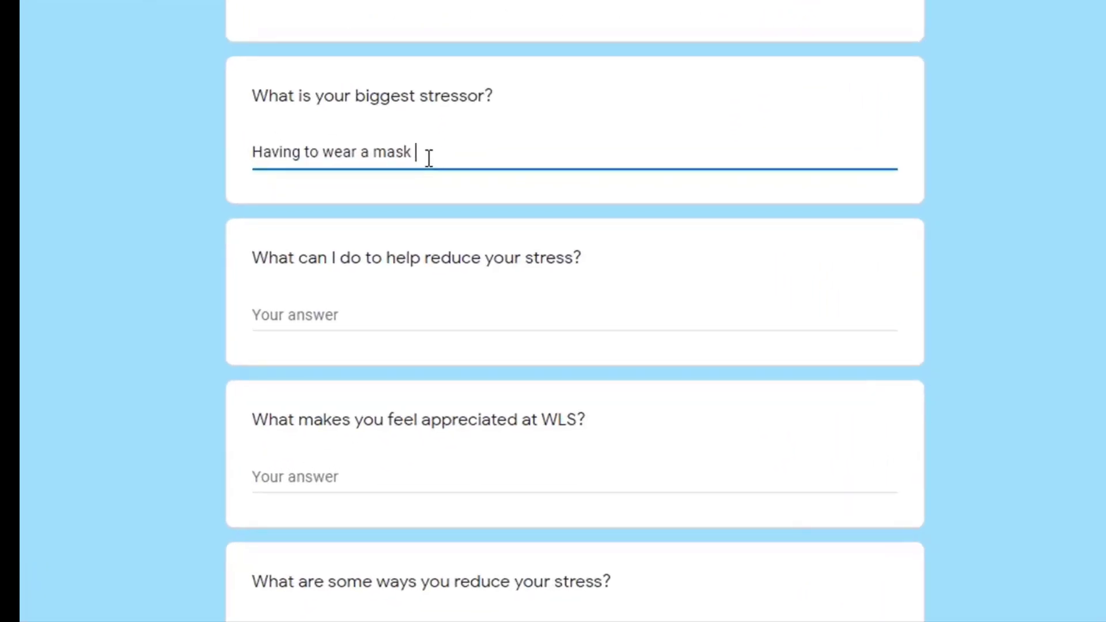
text(day.)
scroll(551, 120, down, 4)
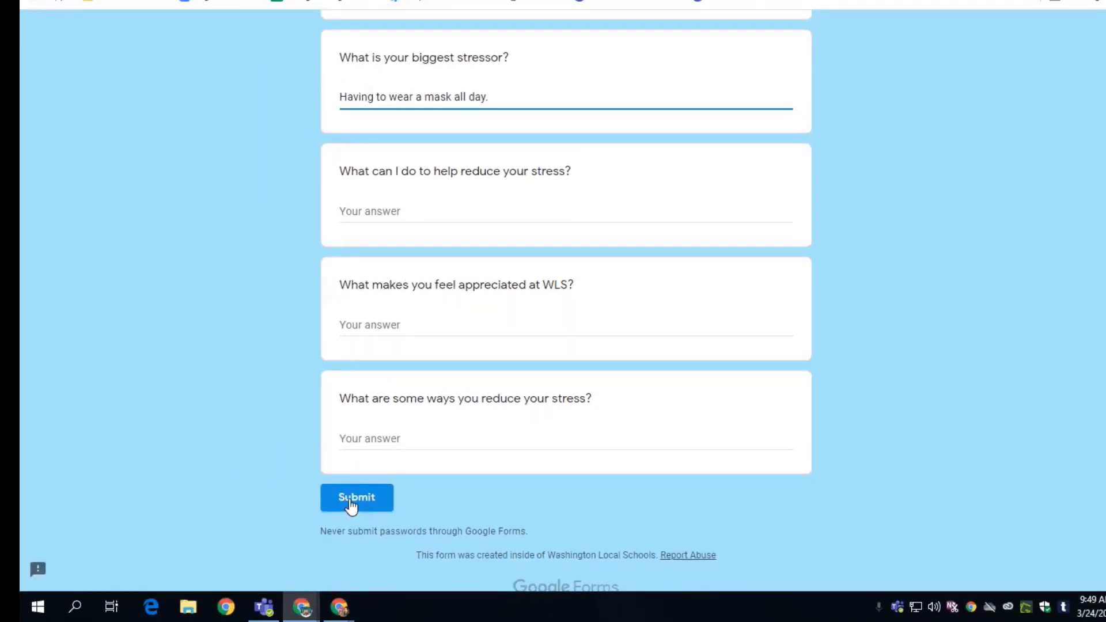
click(350, 500)
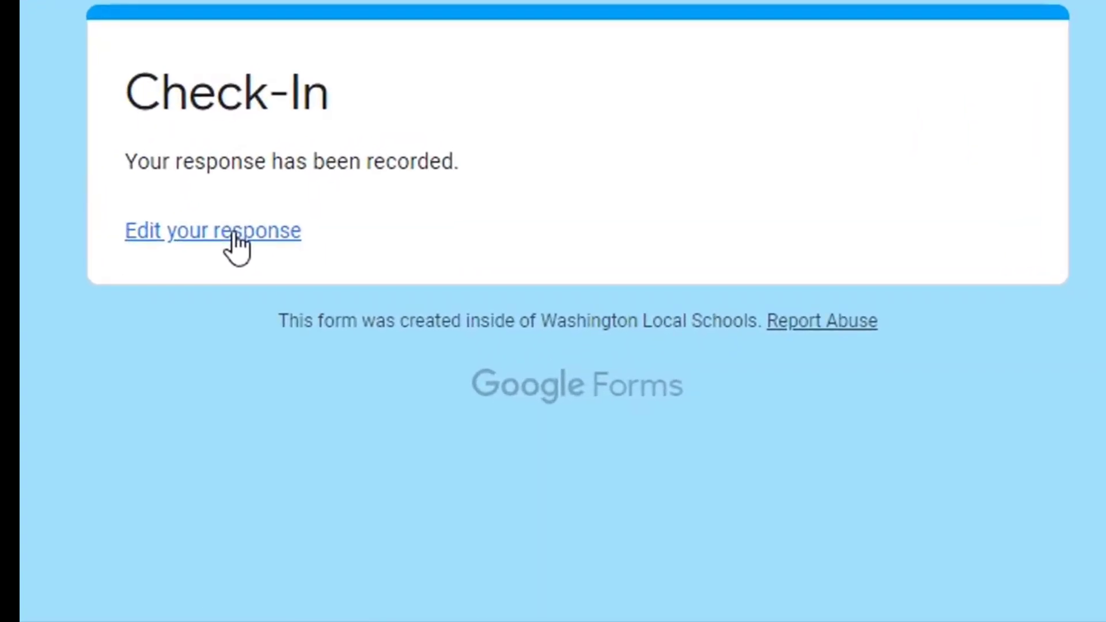
Step: Copy the 'Edit your response' link address from the confirmation page
right_click(233, 232)
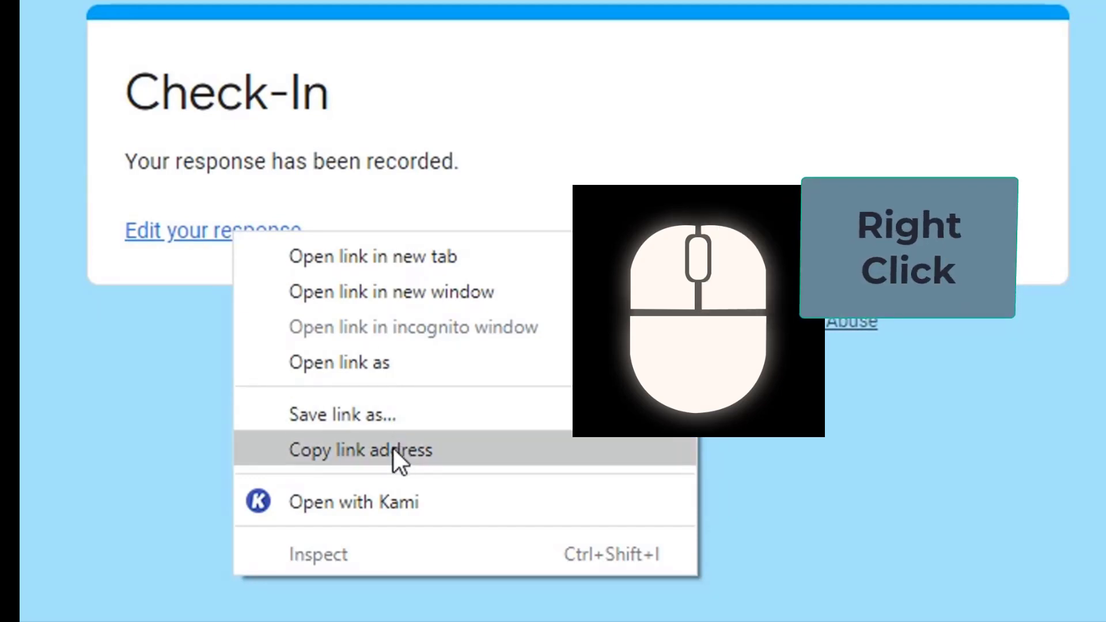
click(398, 450)
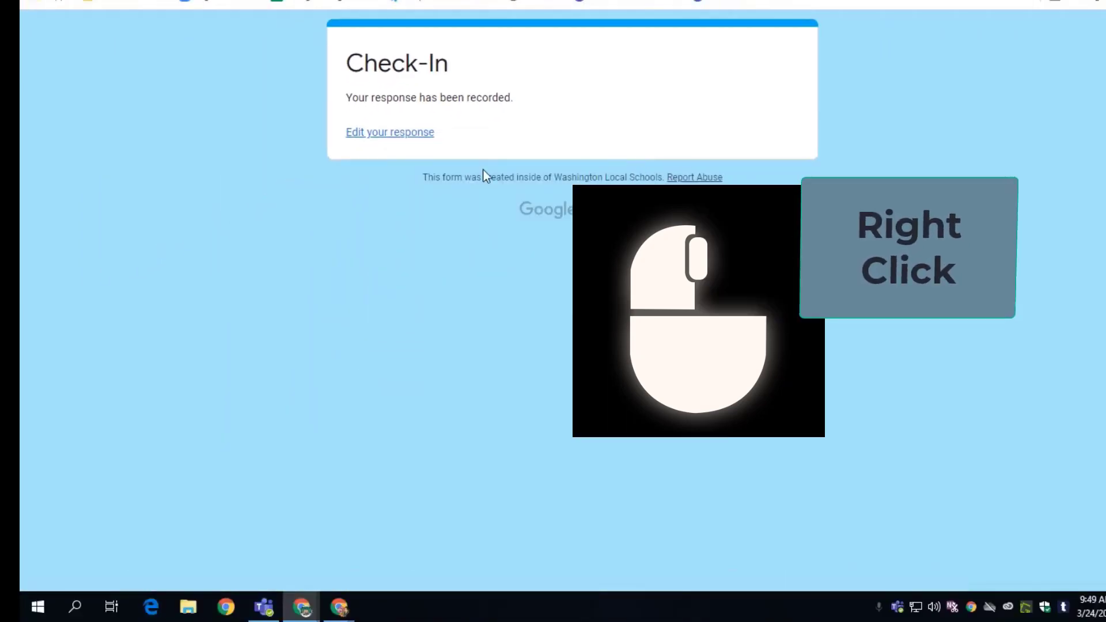
Step: In Gmail, start a new message addressed to the student via the 'gg' suggestion
click(173, 5)
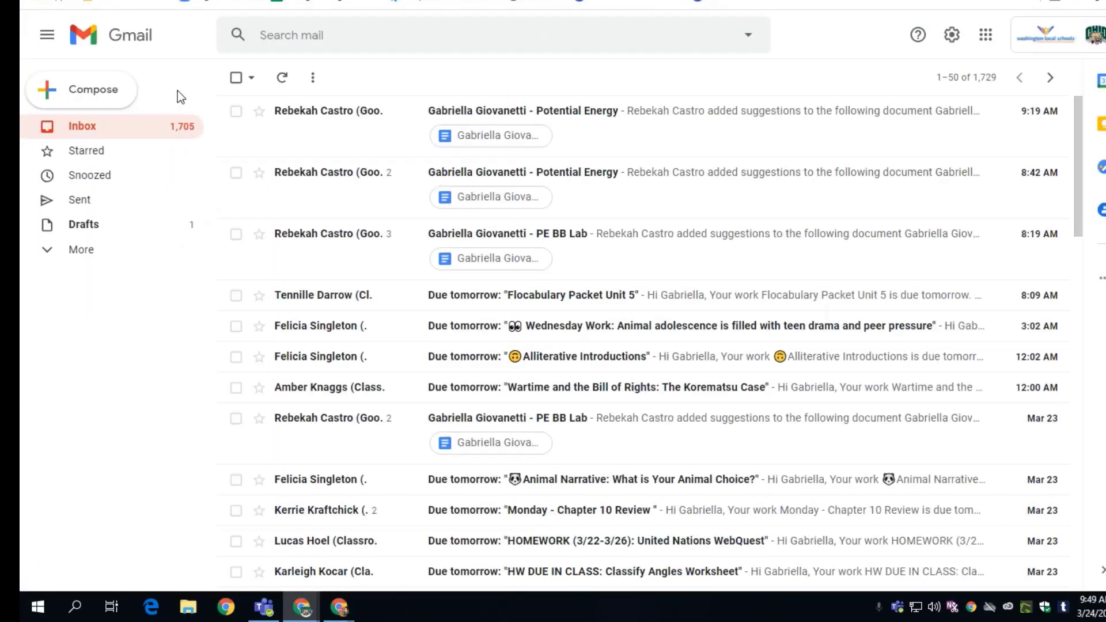
click(92, 93)
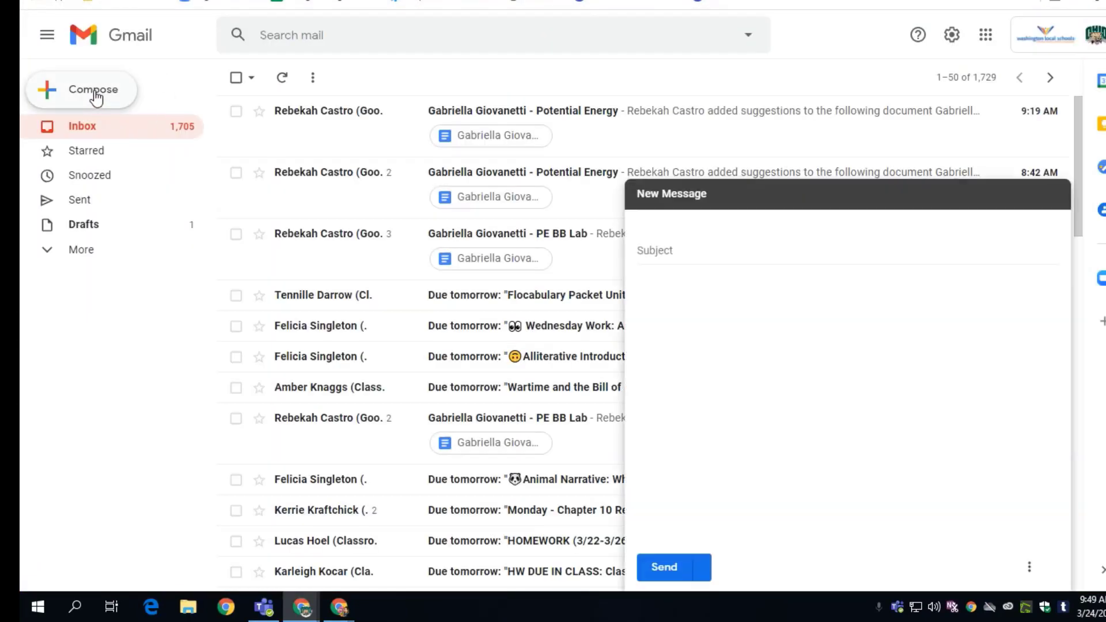
click(678, 305)
right_click(676, 300)
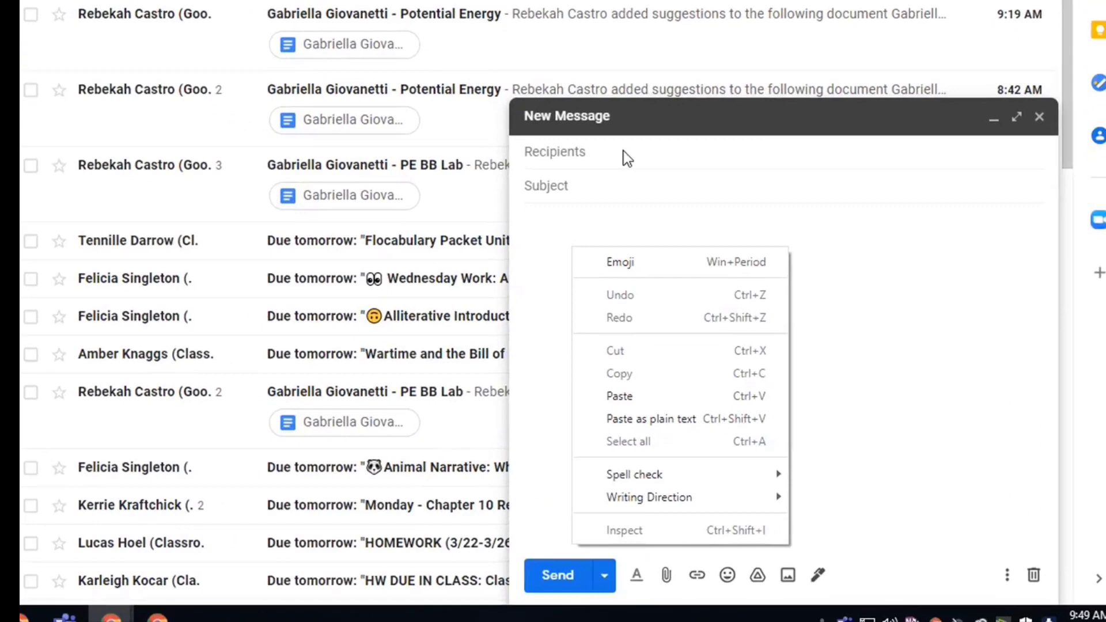
click(624, 151)
text(g)
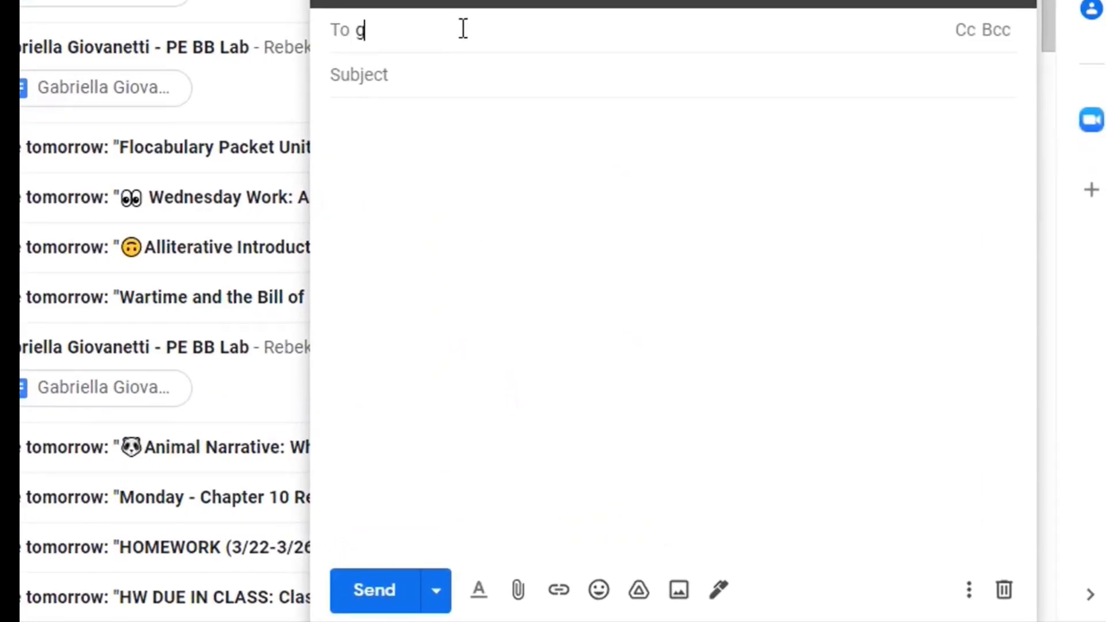
text(g)
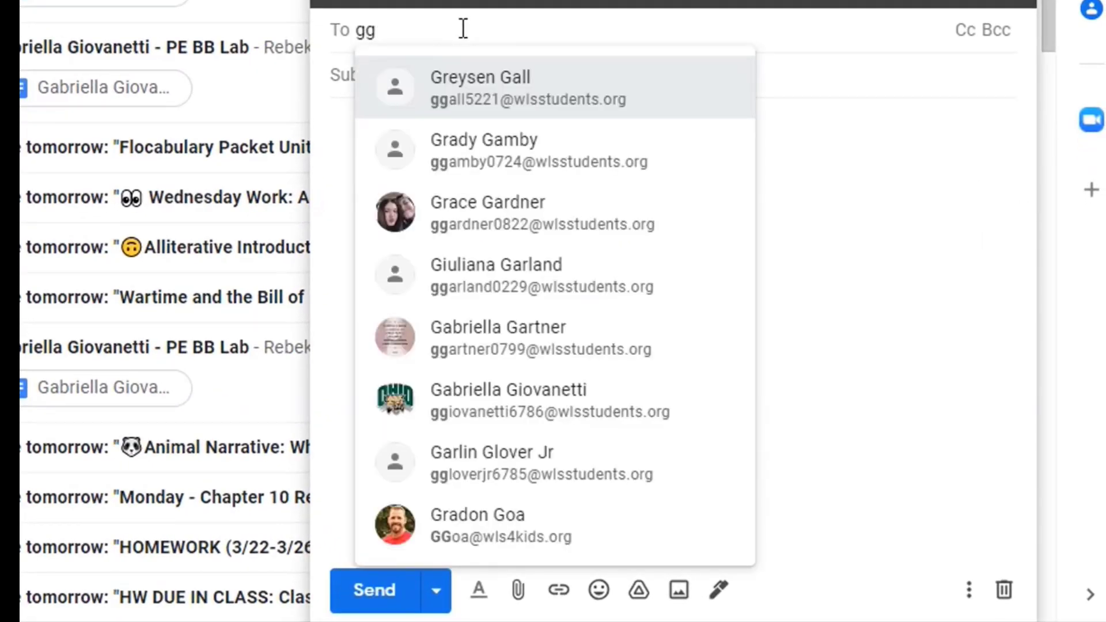
click(461, 402)
click(456, 109)
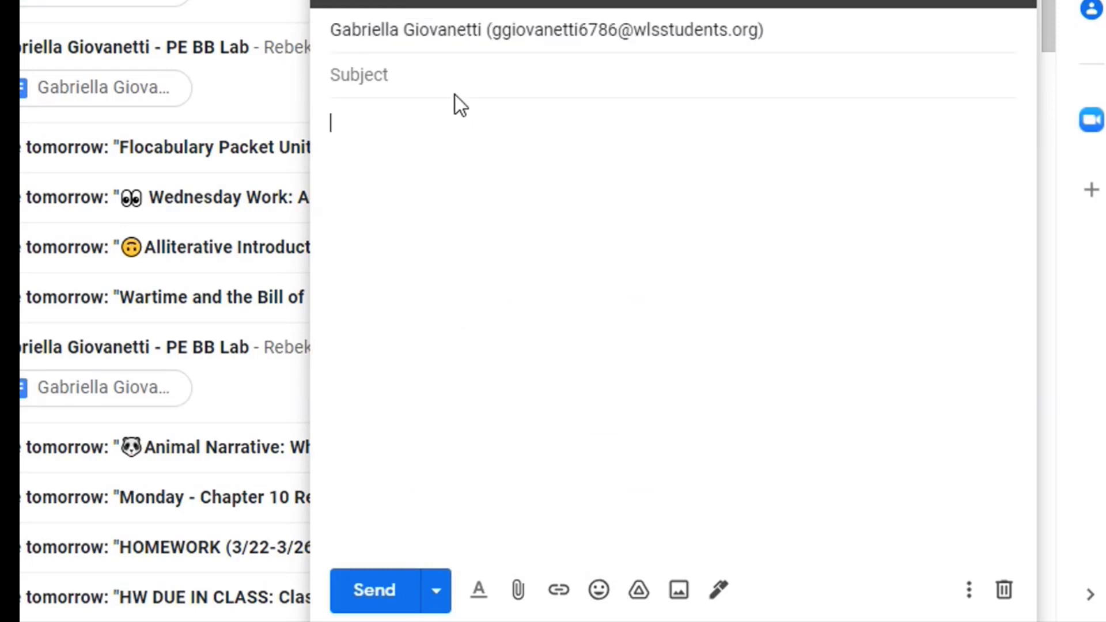
Step: Add subject 'Link to edit assignment', paste the edit link into the body, and send
click(458, 84)
text(Link to edit assignment)
right_click(346, 121)
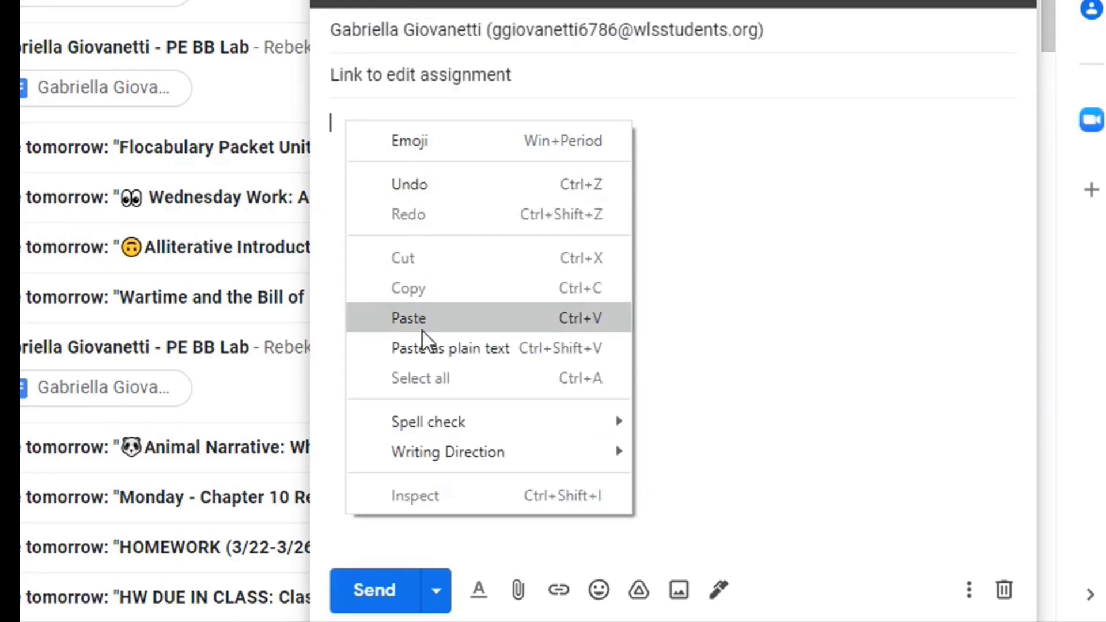
click(425, 324)
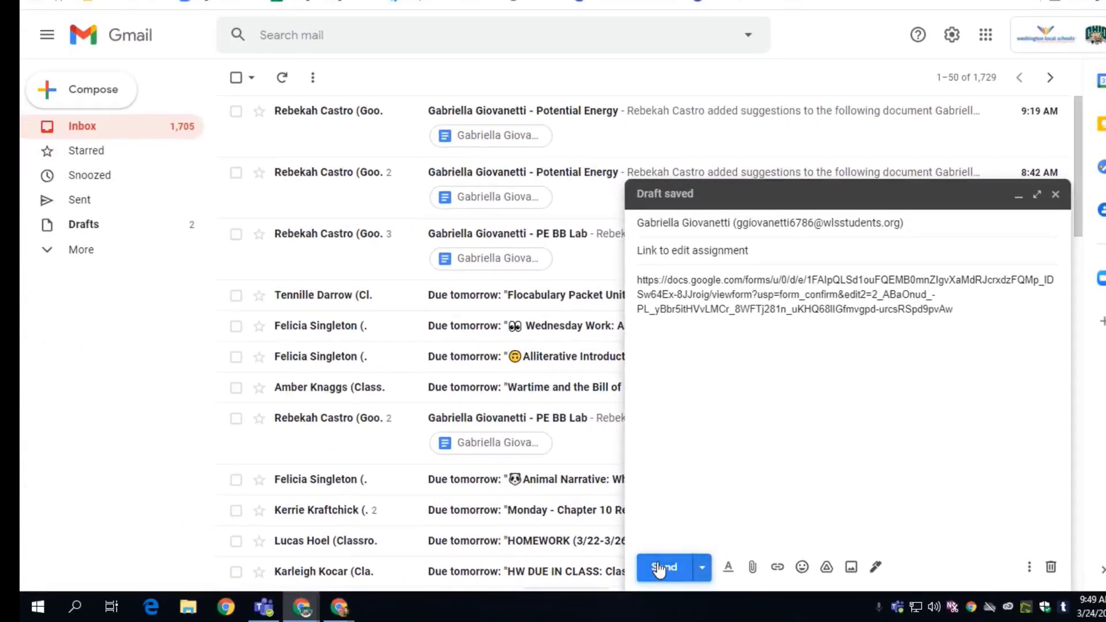
click(375, 590)
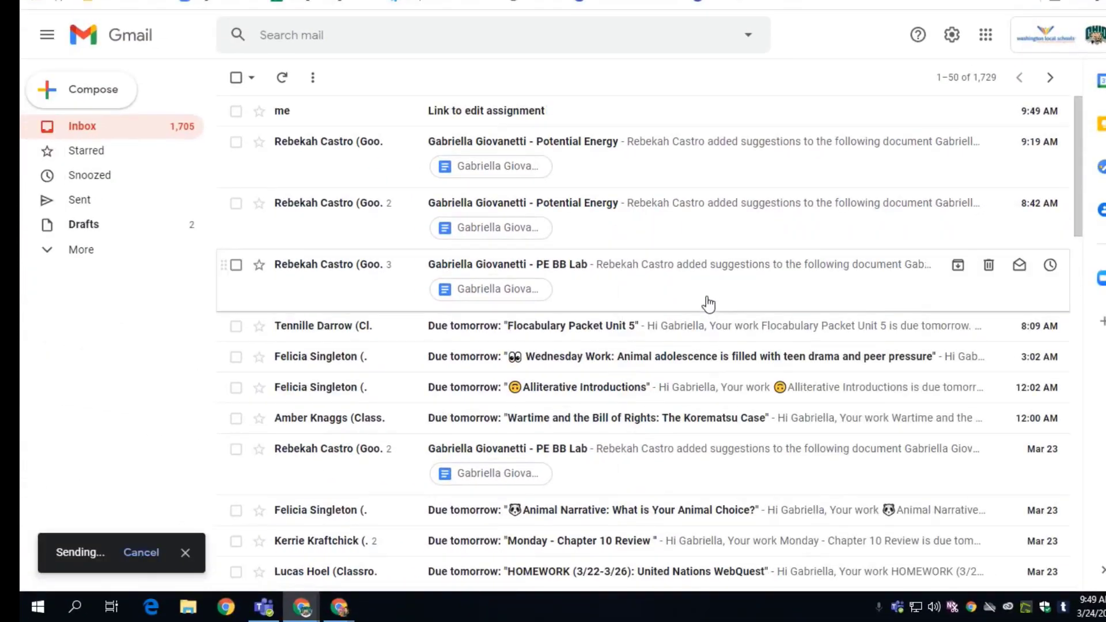
Step: From the emailed link, answer the stress-reduction question with 'Yoga and taking a walk.' and submit
click(381, 111)
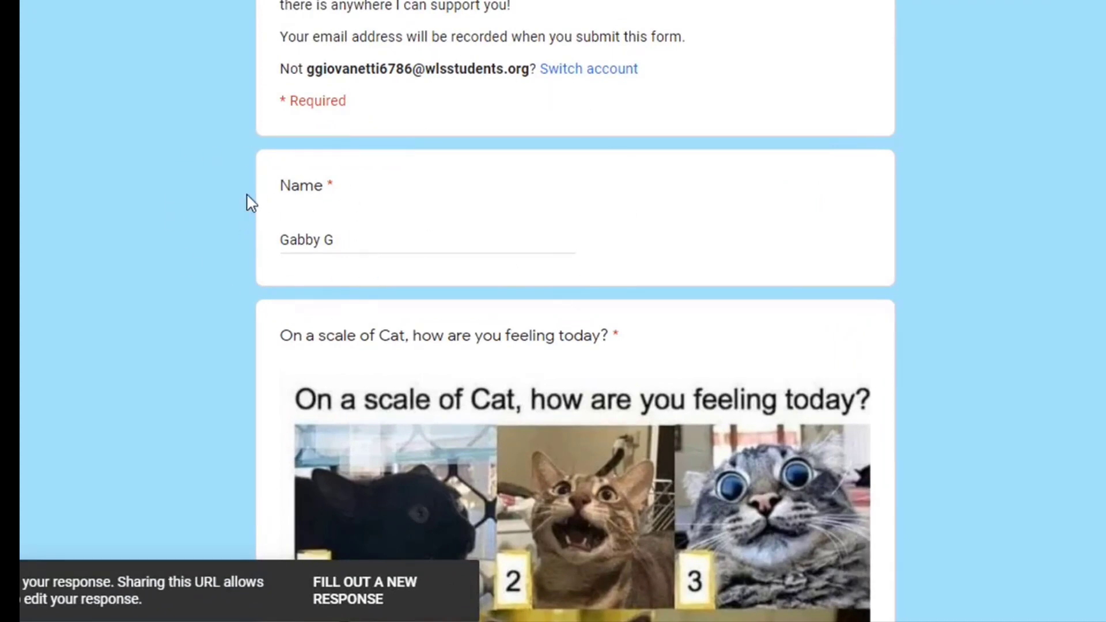
scroll(506, 229, down, 5)
scroll(507, 230, down, 9)
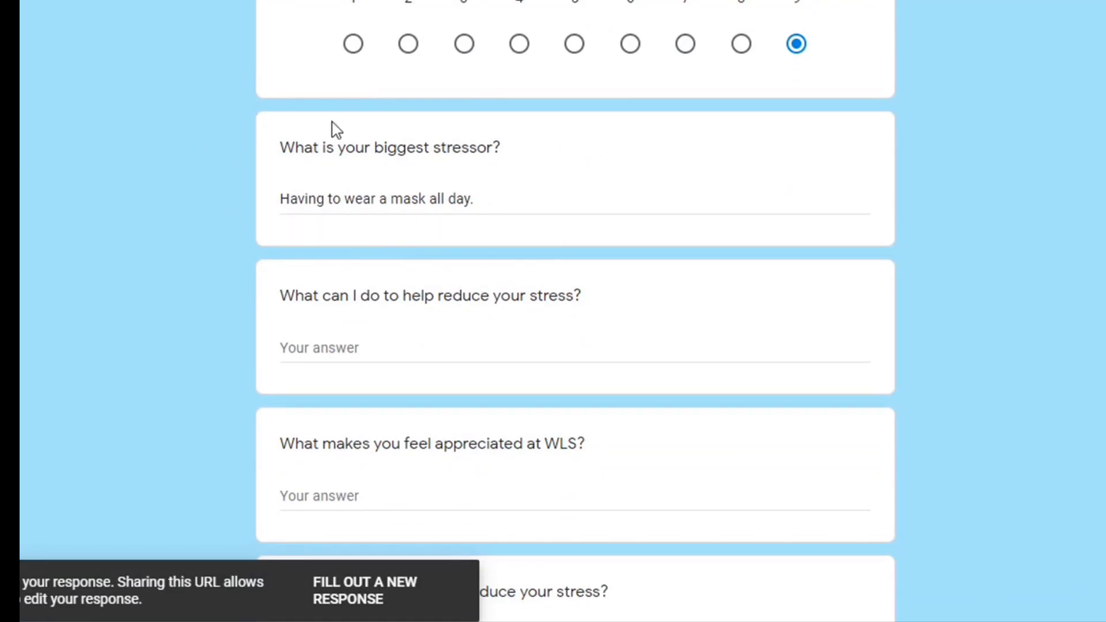
click(471, 347)
scroll(469, 348, down, 4)
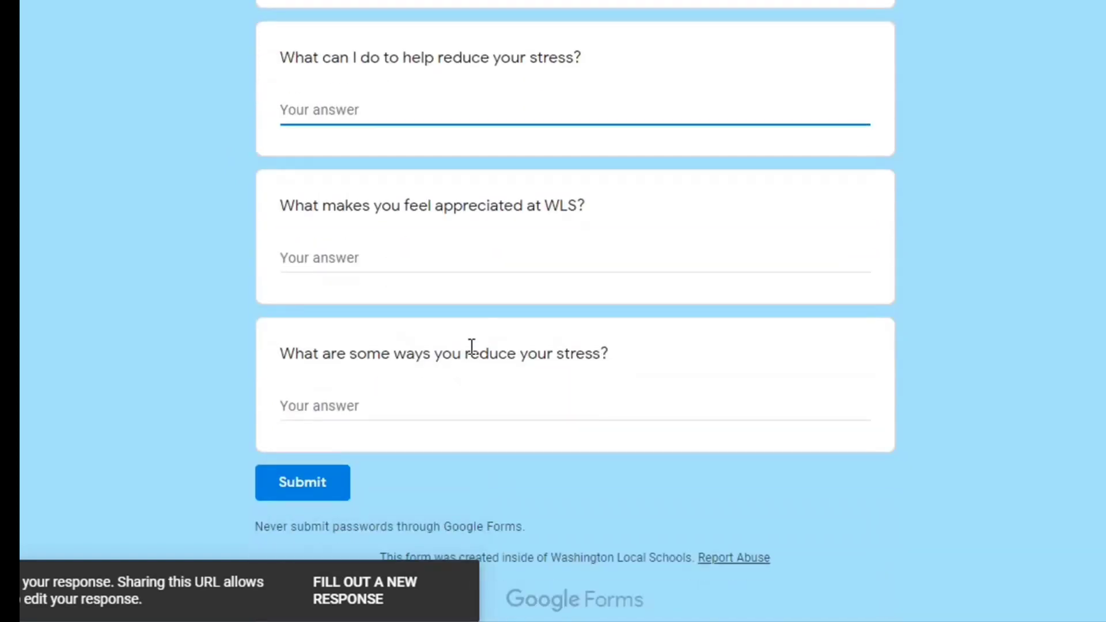
click(438, 402)
text(Yog)
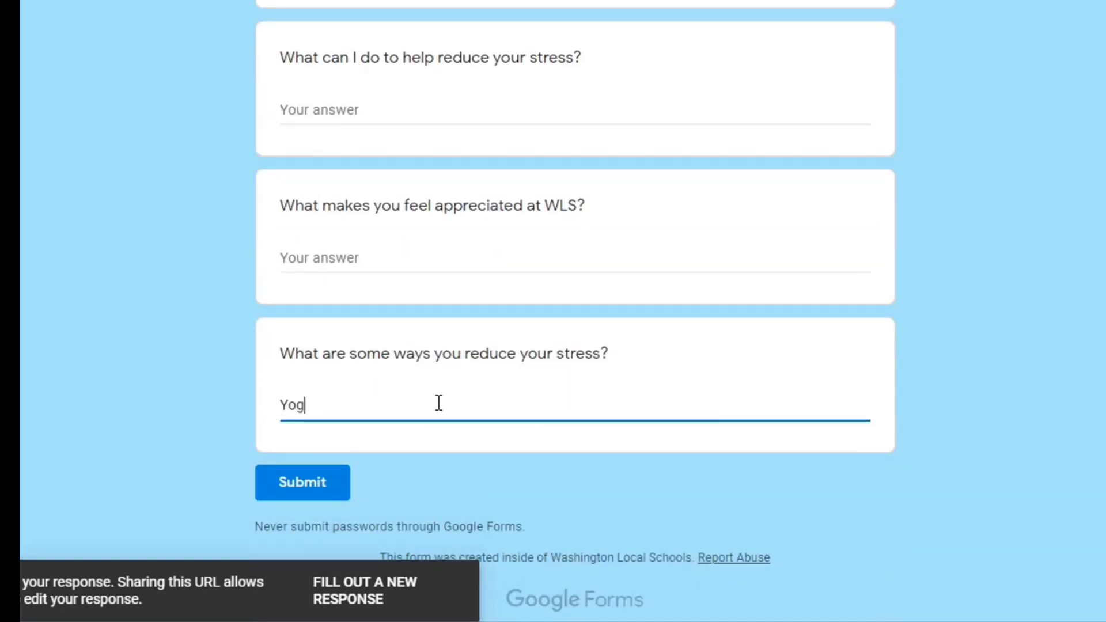
text(a and taking a walk.)
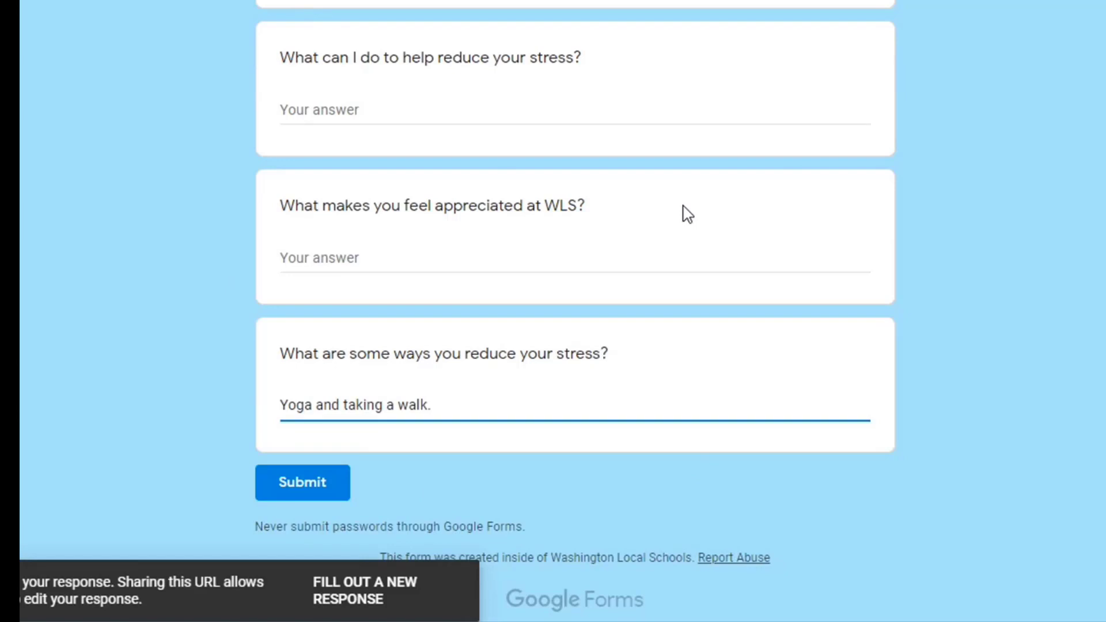
click(301, 483)
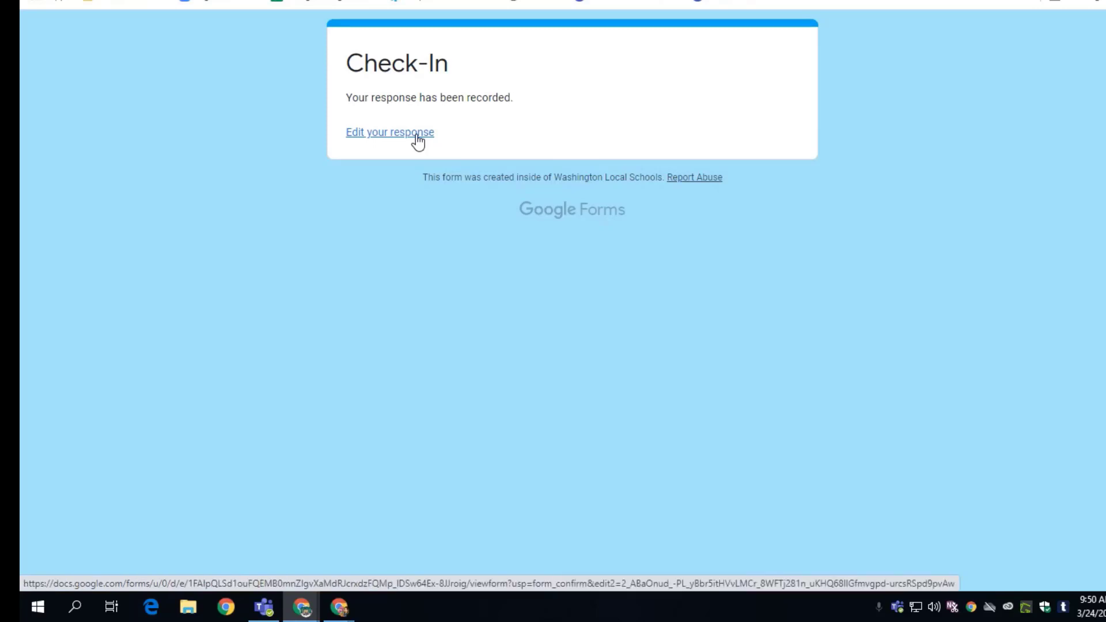
Step: Reopen the response from the emailed edit link and start editing the stress-reduction answer
click(162, 6)
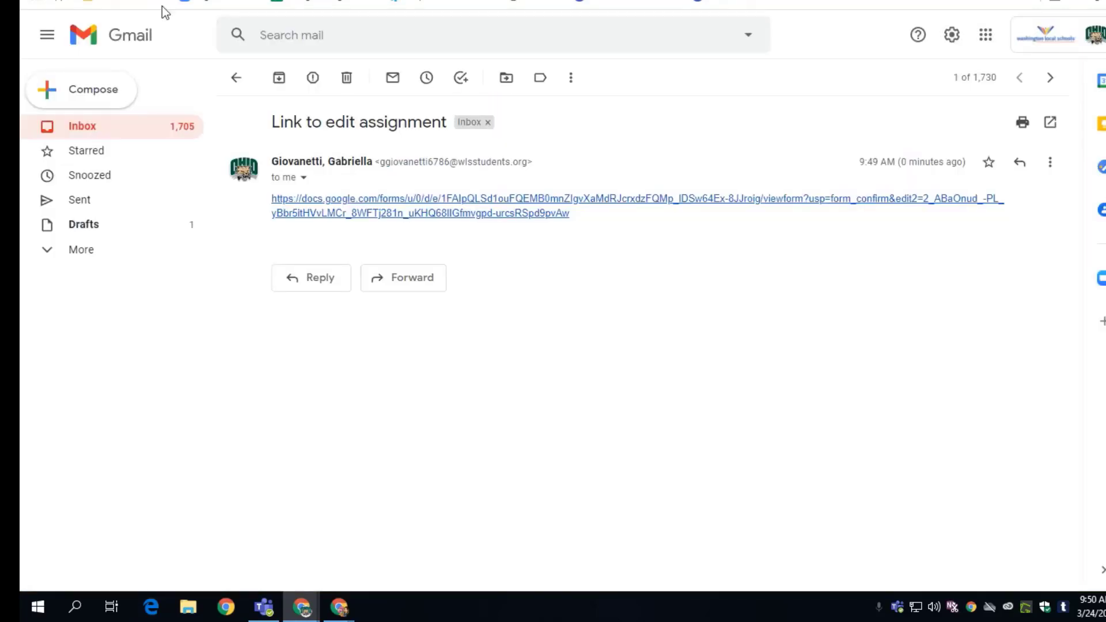
click(140, 128)
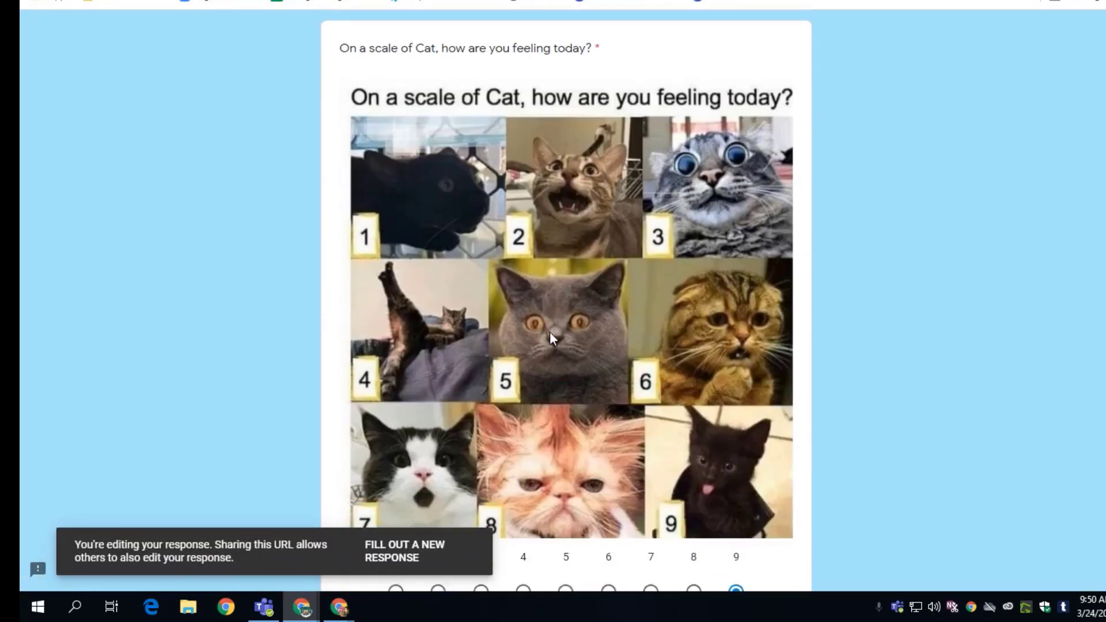
scroll(551, 336, down, 3)
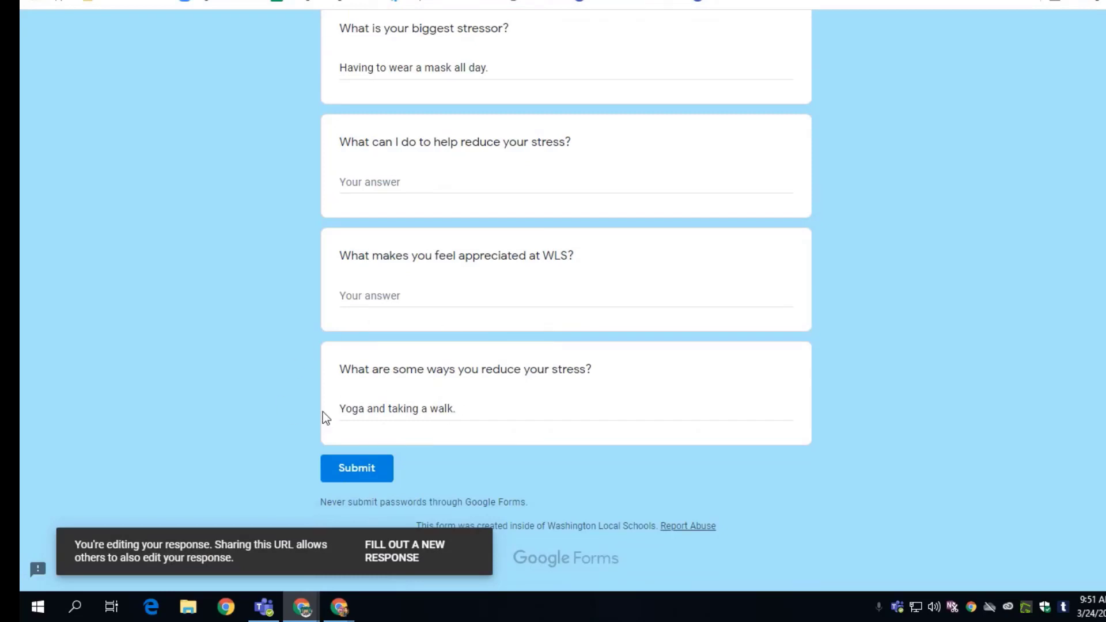
scroll(525, 245, up, 2)
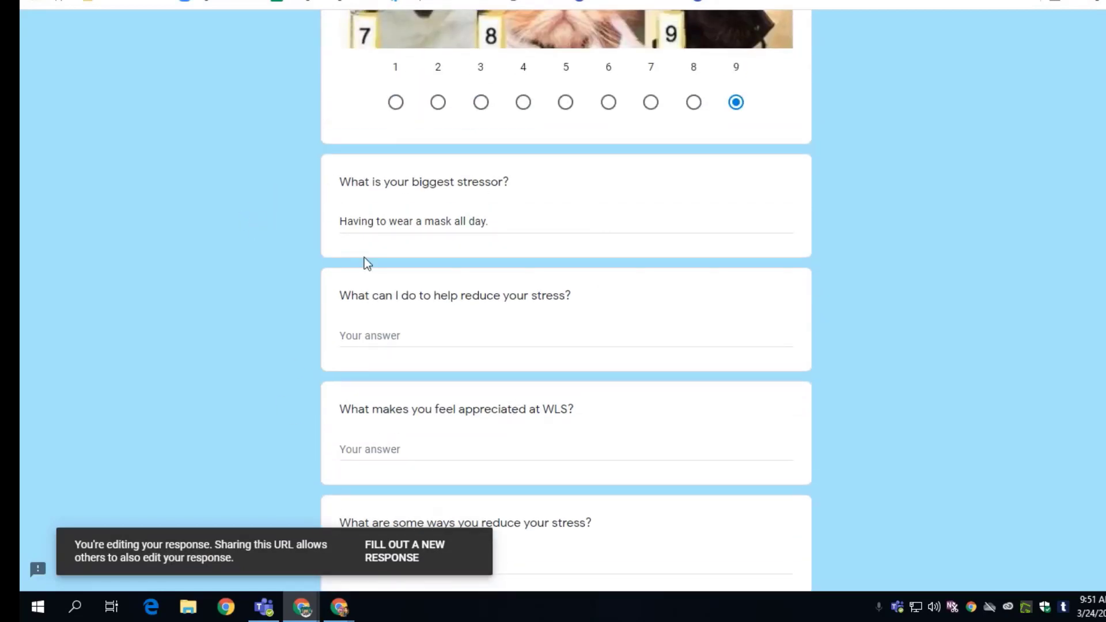
click(463, 335)
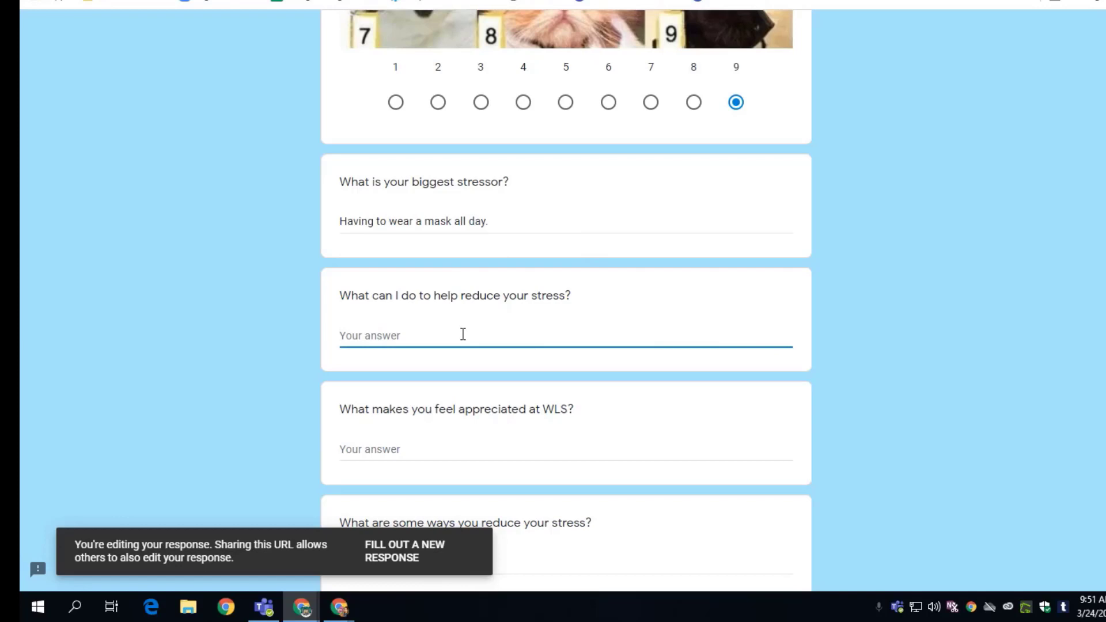